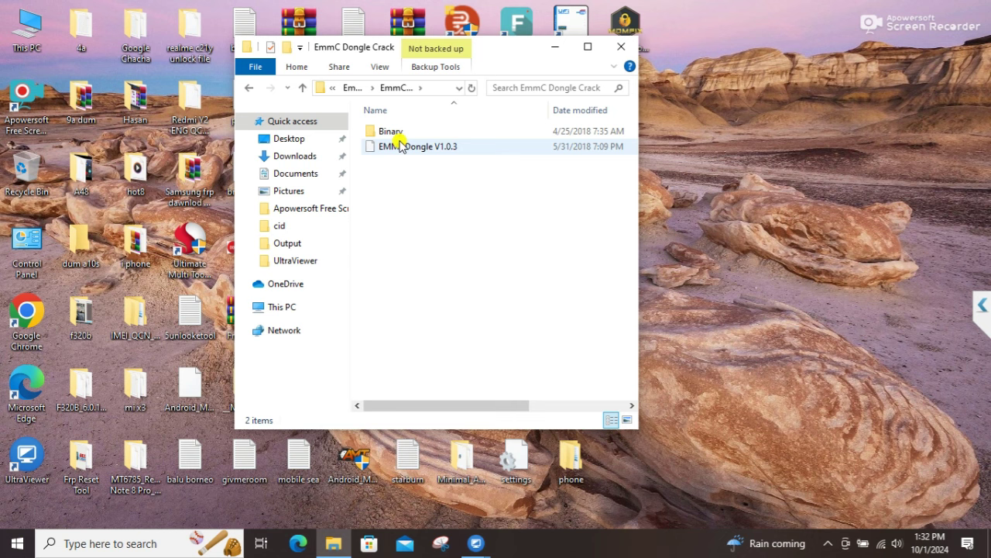
Step: Try to open EMMCDongle V1.0.3 from the EmmC Dongle Crack folder and refresh the desktop
{"action": "double_click", "coordinate": [399, 146]}
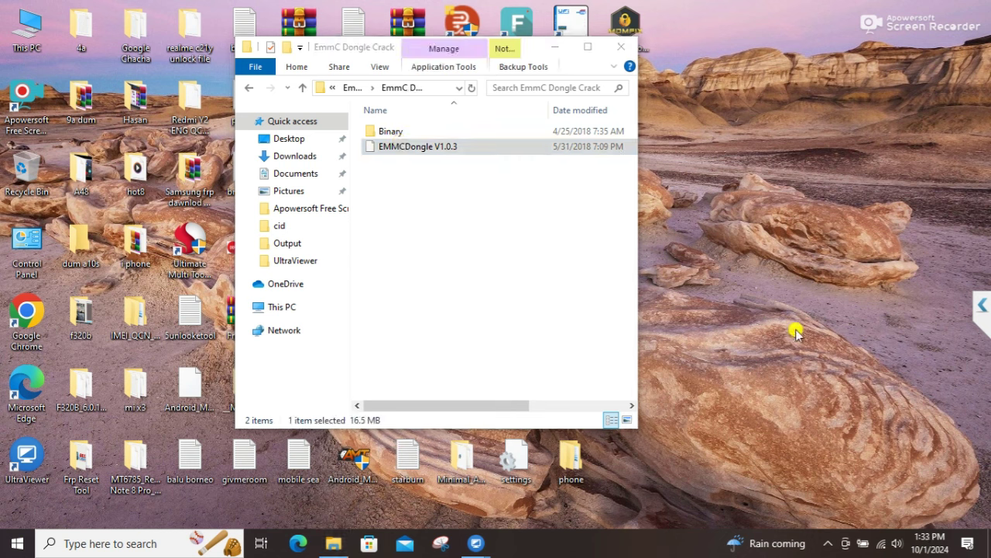
{"action": "right_click", "coordinate": [761, 130]}
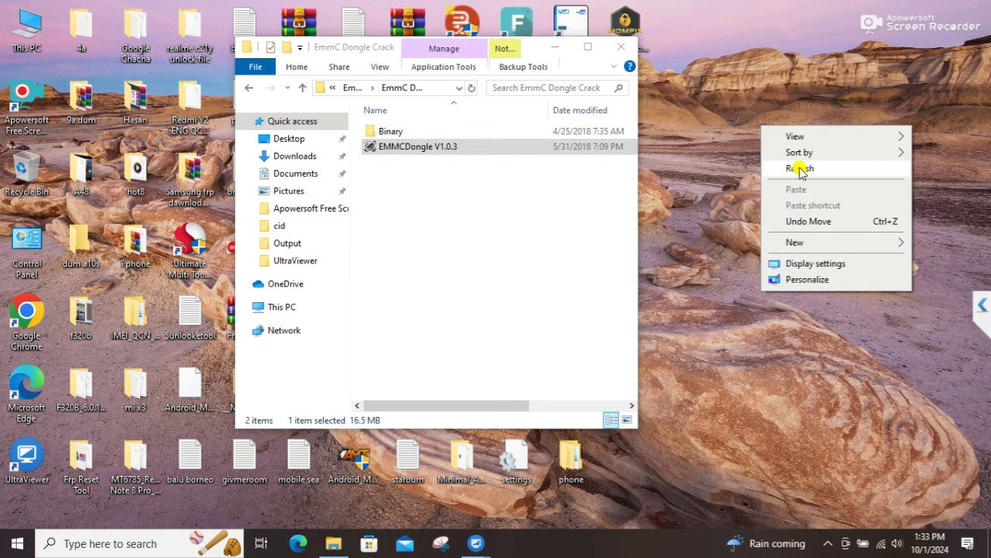
{"action": "left_click", "coordinate": [798, 167]}
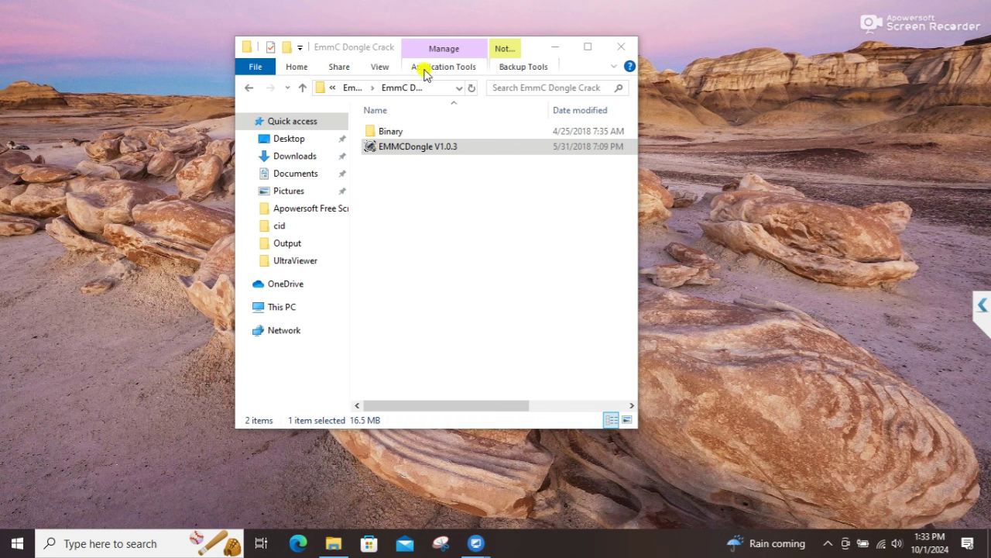
{"action": "right_click", "coordinate": [785, 173]}
{"action": "left_click", "coordinate": [824, 212]}
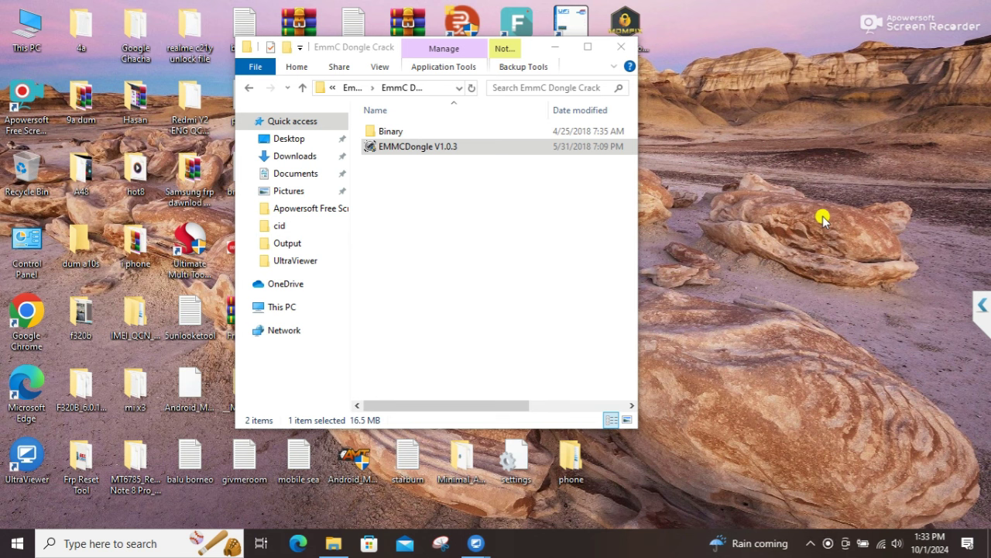
Step: Run EMMCDongle V1.0.3 as administrator and choose to run it anyway despite the Windows malware warning
{"action": "left_click", "coordinate": [368, 51]}
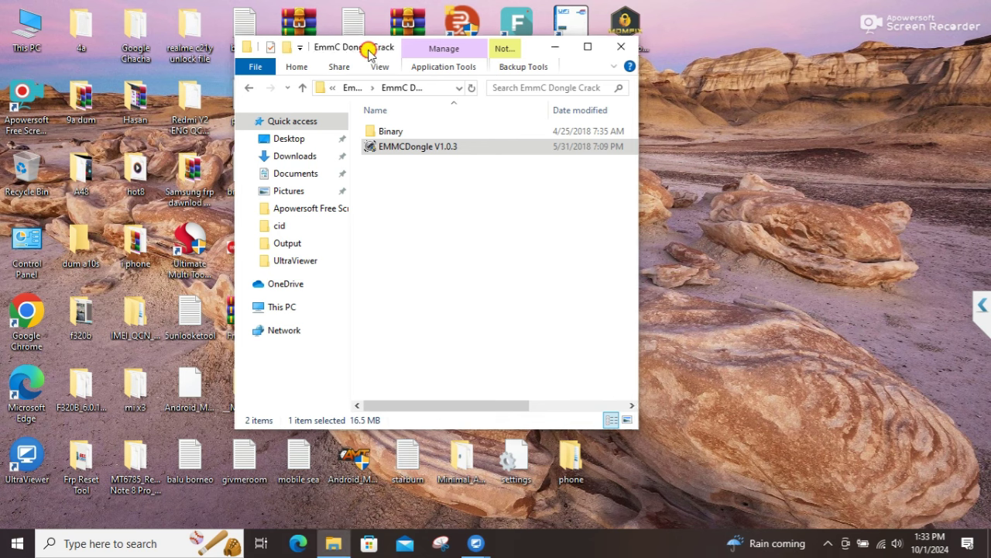
{"action": "left_click_drag", "start_coordinate": [369, 51], "coordinate": [307, 54]}
{"action": "double_click", "coordinate": [360, 149]}
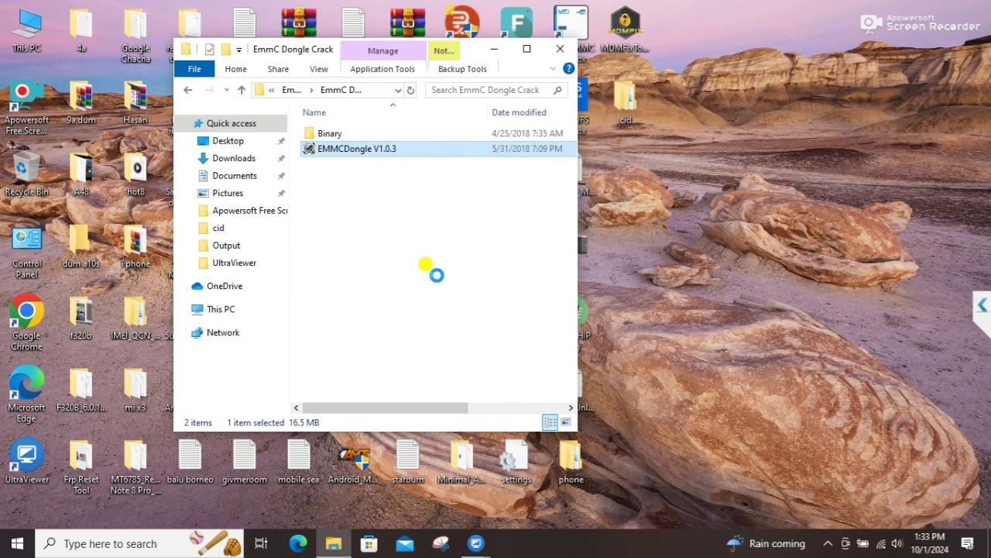
{"action": "right_click", "coordinate": [426, 266]}
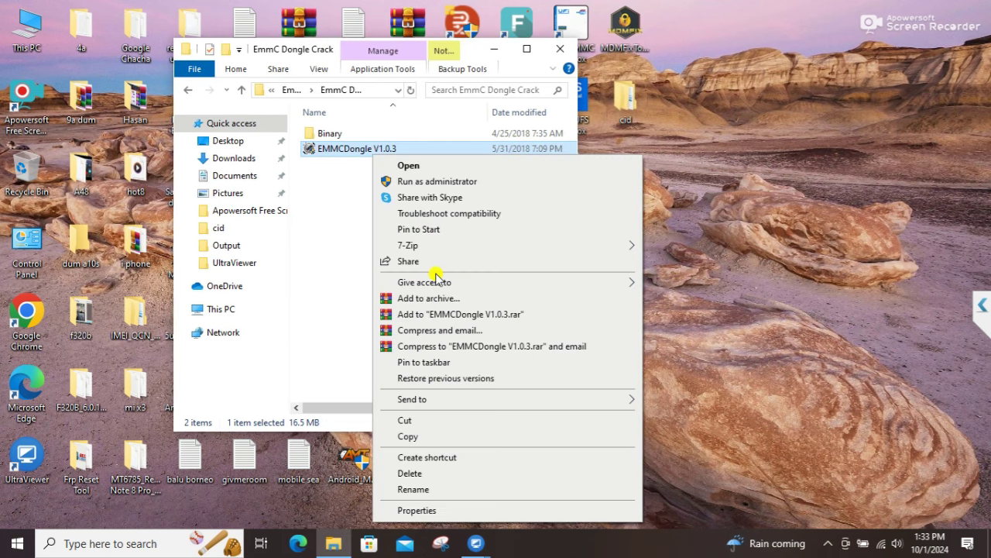
{"action": "left_click", "coordinate": [440, 183]}
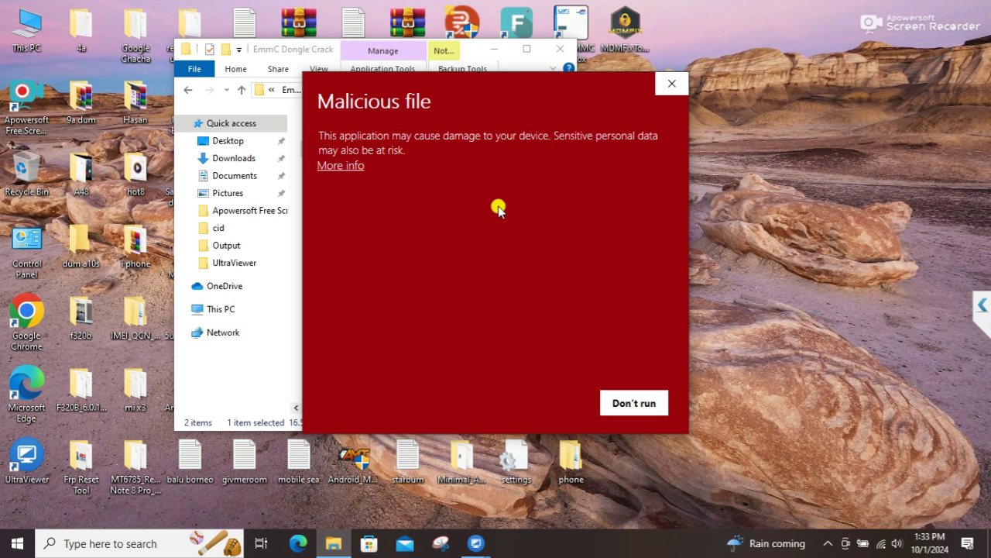
{"action": "left_click", "coordinate": [345, 164]}
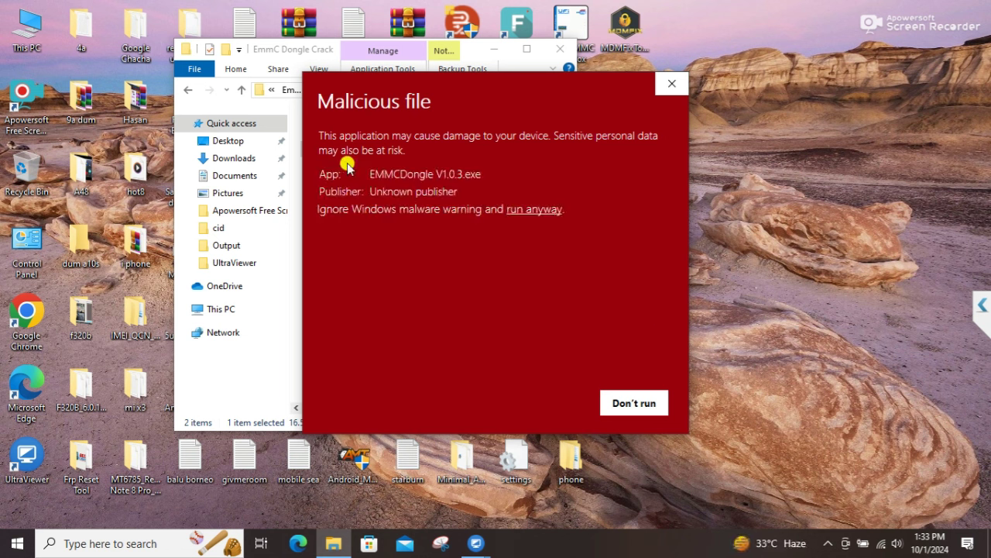
{"action": "left_click", "coordinate": [524, 209]}
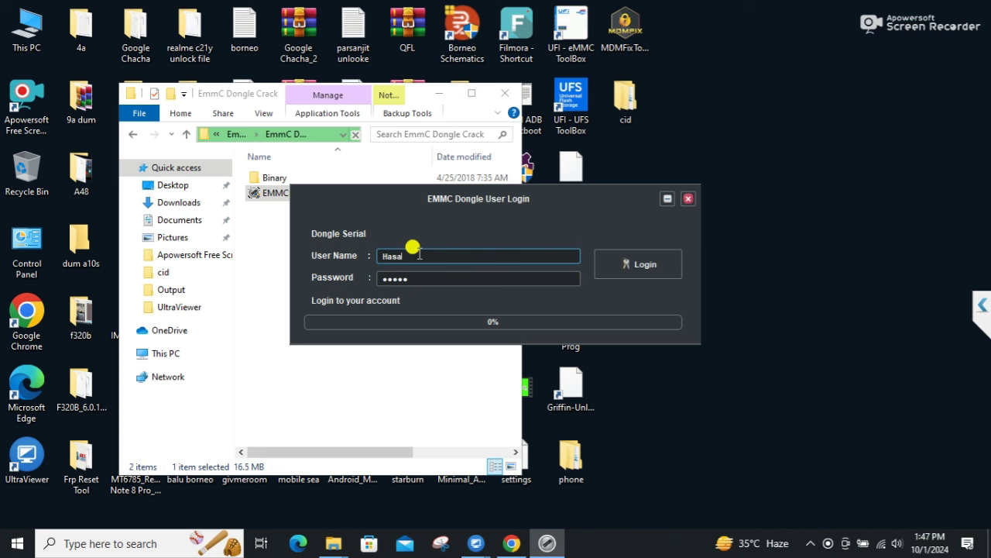
Step: Replace the user name in the EMMC Dongle login form with the account's user name and log in
{"action": "key", "text": "BackSpace"}
{"action": "key", "text": "BackSpace"}
{"action": "key", "text": "BackSpace"}
{"action": "key", "text": "BackSpace"}
{"action": "type", "text": "Hhasonal"}
{"action": "key", "text": "BackSpace"}
{"action": "key", "text": "BackSpace"}
{"action": "key", "text": "BackSpace"}
{"action": "key", "text": "BackSpace"}
{"action": "key", "text": "BackSpace"}
{"action": "key", "text": "BackSpace"}
{"action": "key", "text": "BackSpace"}
{"action": "key", "text": "BackSpace"}
{"action": "type", "text": "hasonali"}
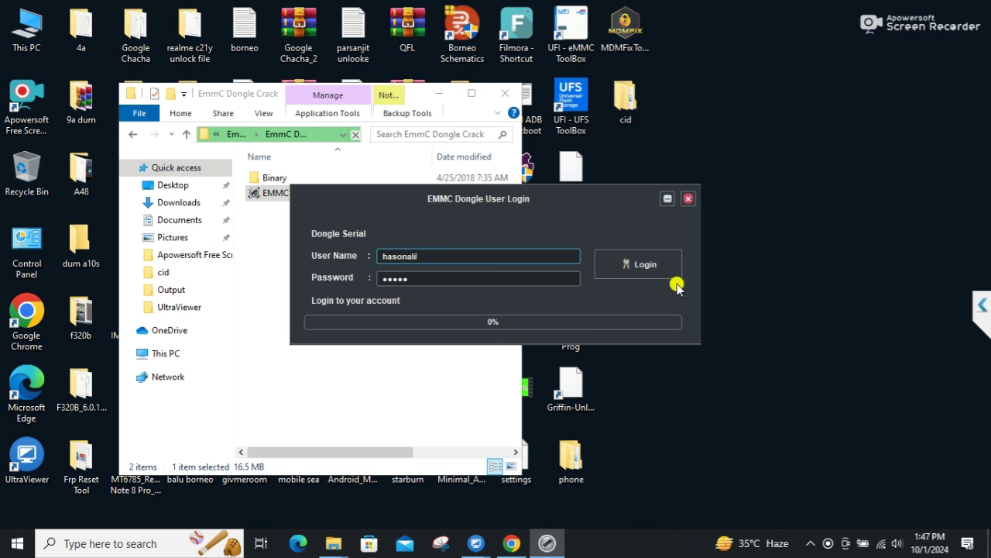
{"action": "left_click", "coordinate": [646, 264]}
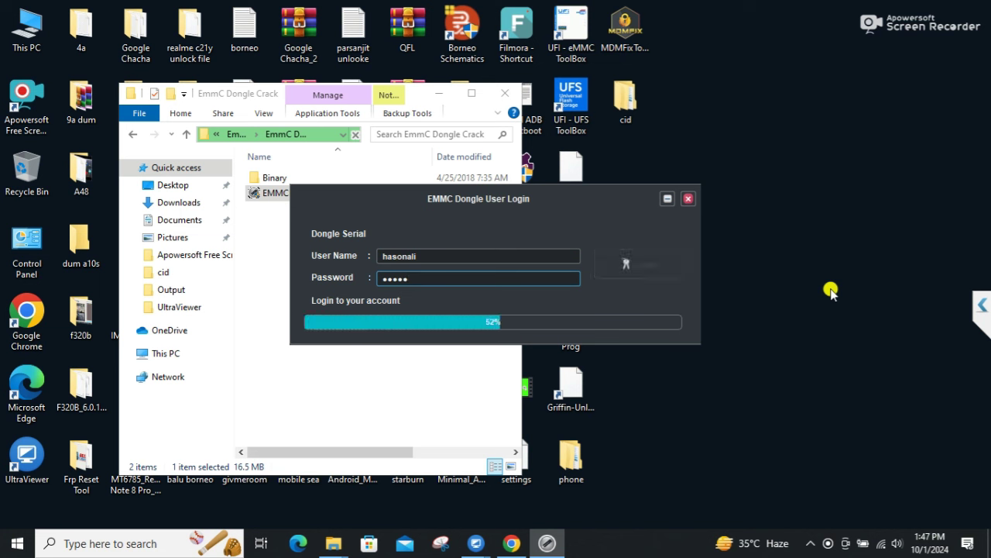
Step: Examine the UserArea, QUALCOMM, Security, ADB, About and Utilites functions of EMMC Dongle
{"action": "left_click", "coordinate": [440, 93]}
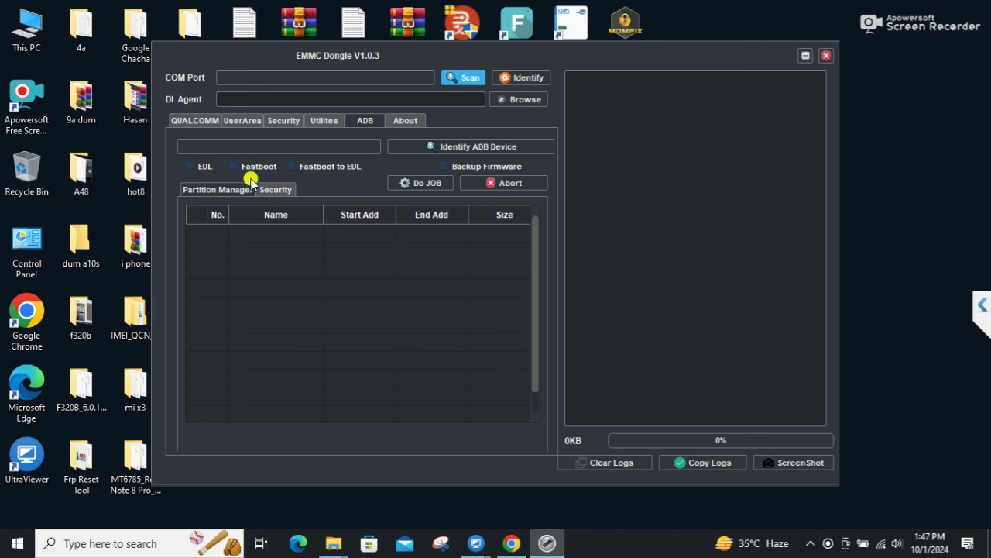
{"action": "left_click", "coordinate": [239, 124]}
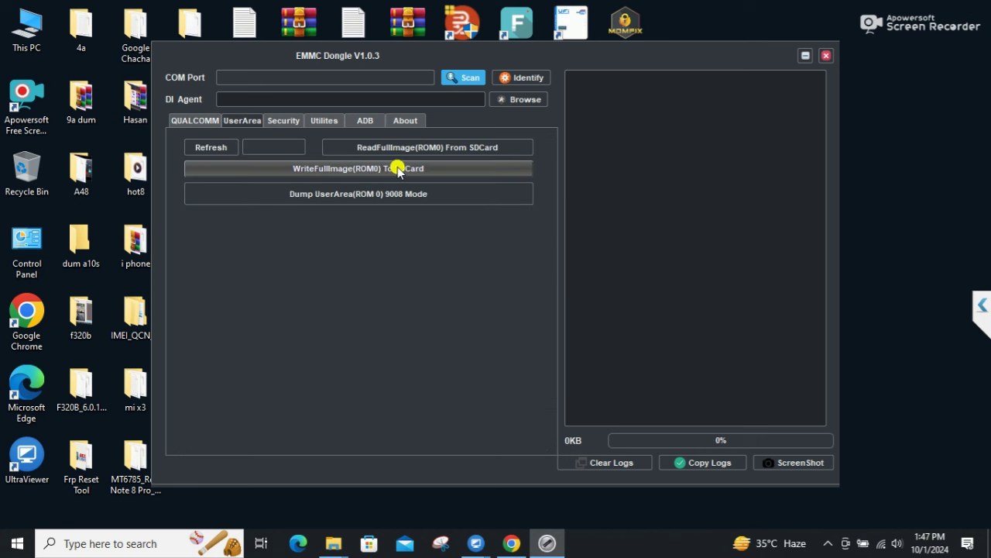
{"action": "left_click", "coordinate": [208, 121]}
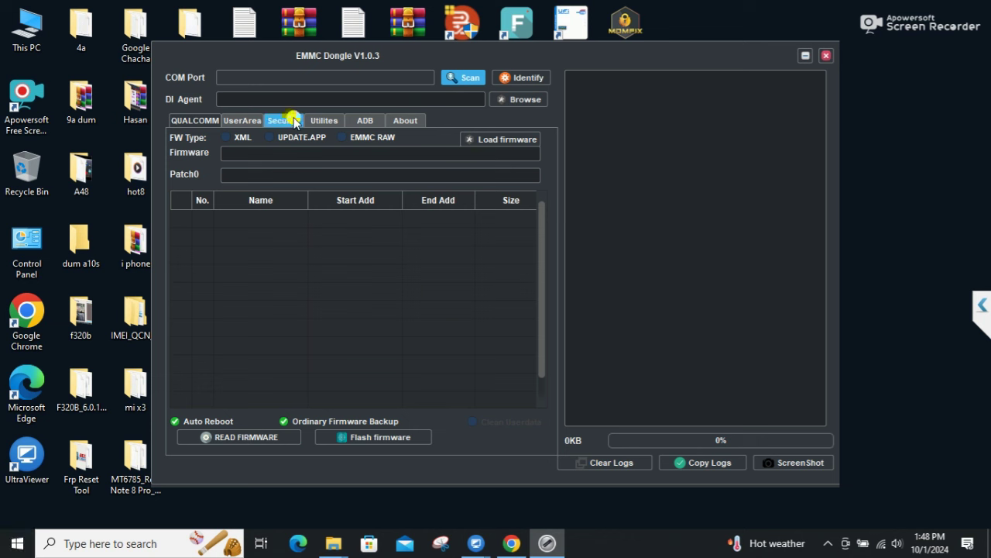
{"action": "left_click", "coordinate": [250, 120]}
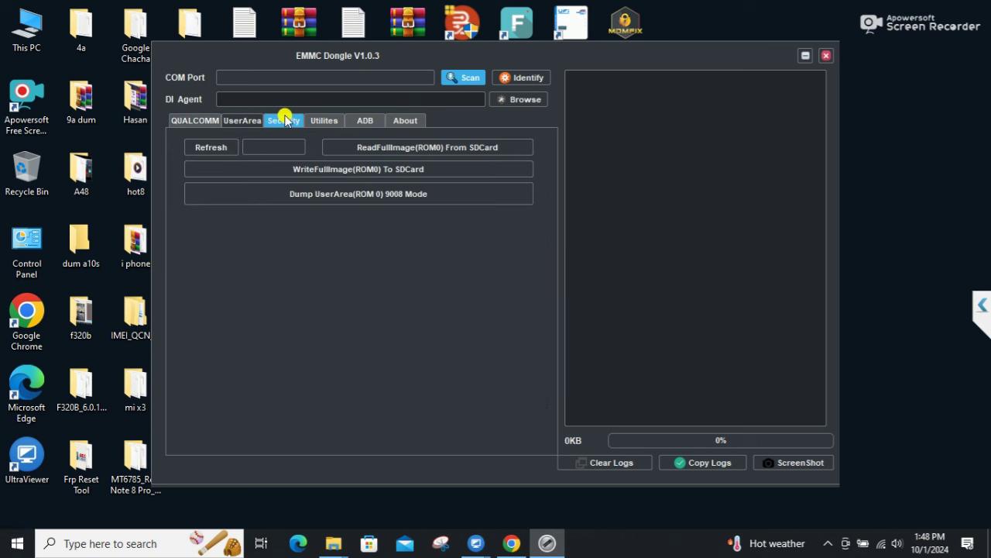
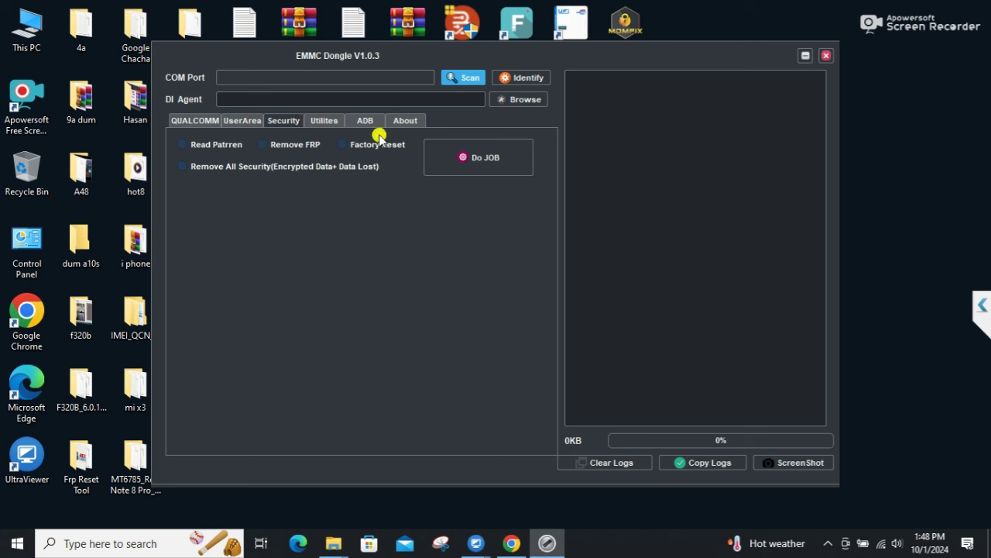
{"action": "left_click", "coordinate": [364, 121]}
{"action": "left_click", "coordinate": [398, 122]}
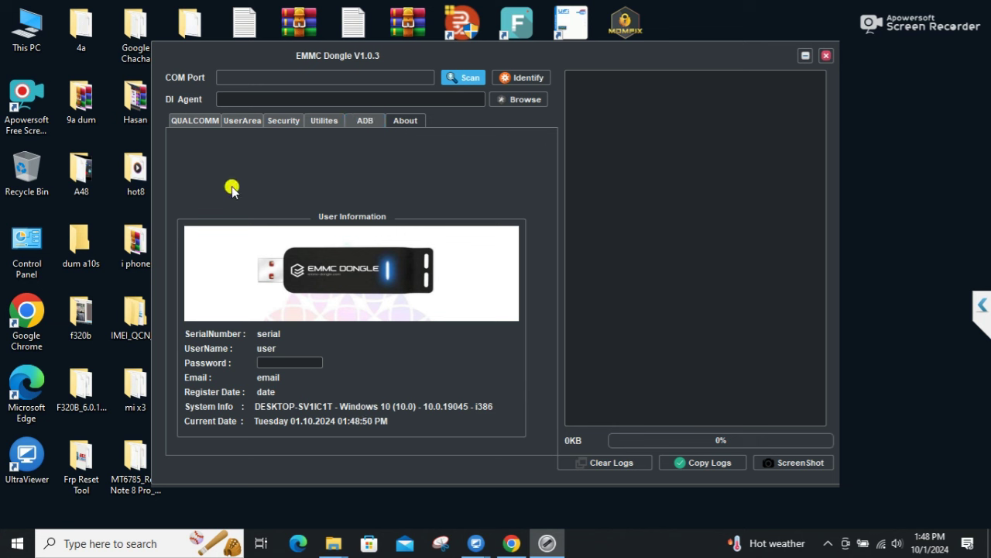
{"action": "left_click", "coordinate": [317, 122]}
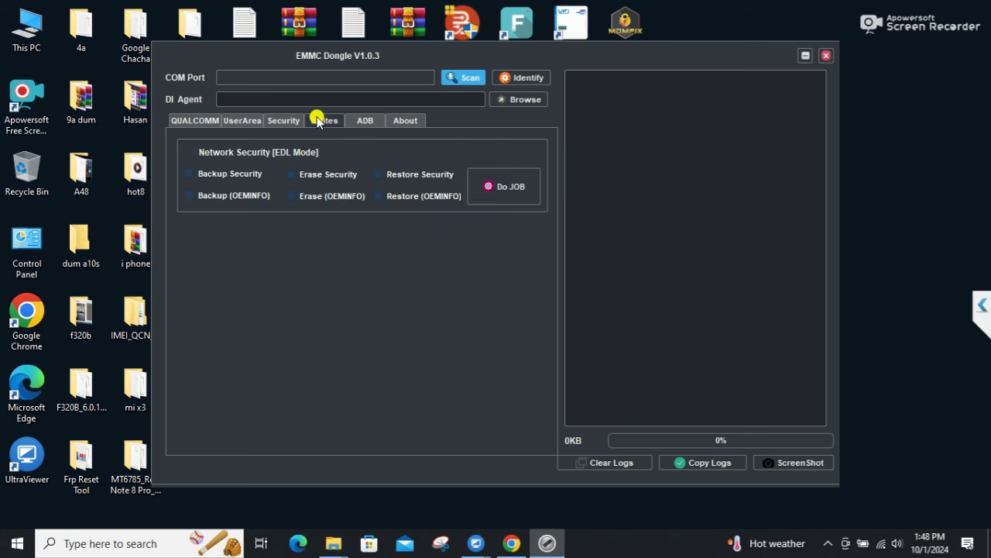
Step: Set the Qualcomm firmware type to UPDATE.APP
{"action": "left_click", "coordinate": [181, 121]}
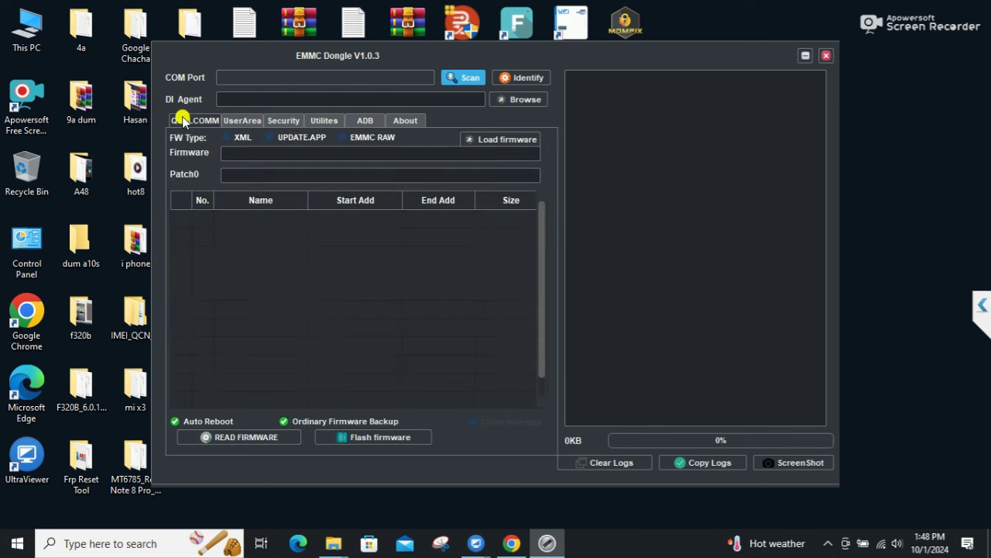
{"action": "left_click", "coordinate": [300, 144]}
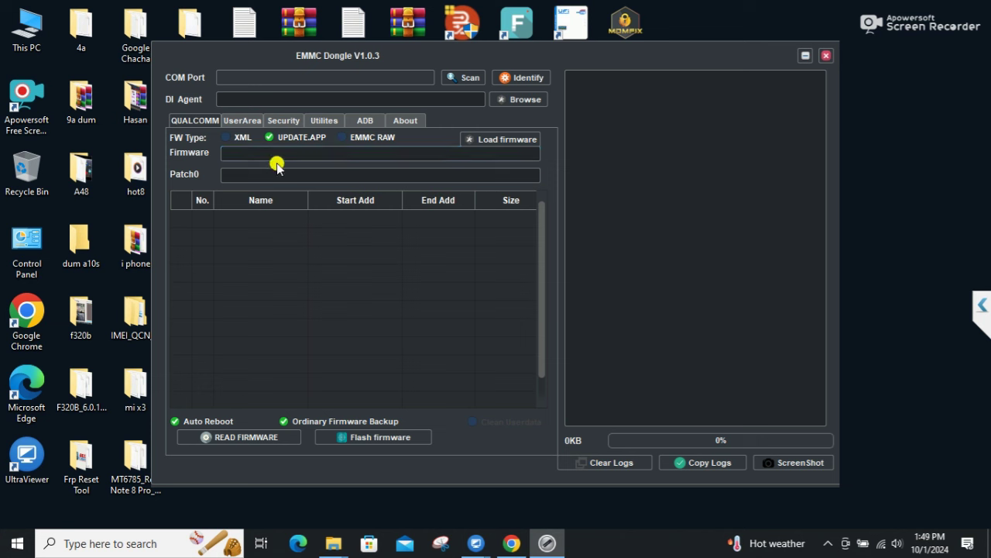
Step: Review the UserArea, Security, Utilites and ADB options and the user information once more
{"action": "left_click", "coordinate": [240, 122]}
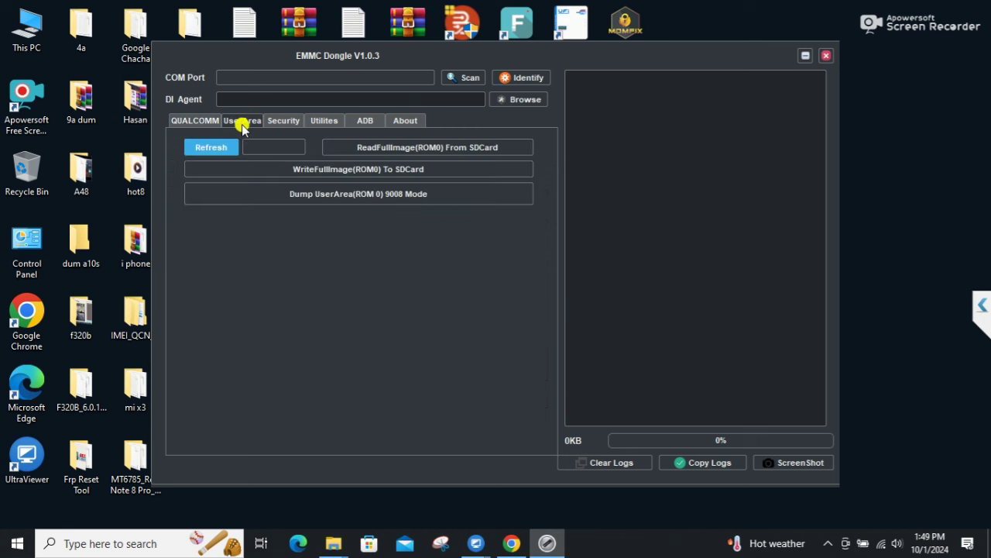
{"action": "left_click", "coordinate": [282, 121]}
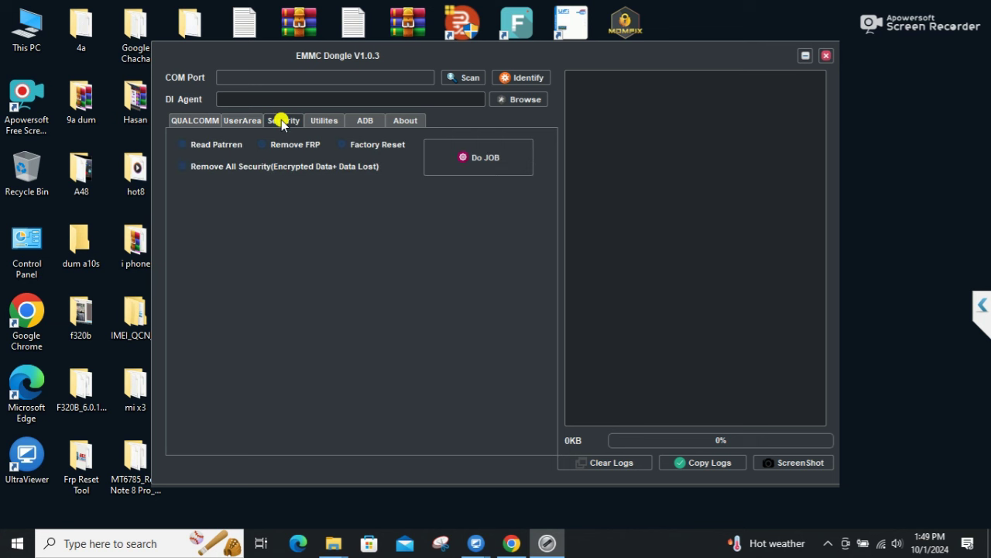
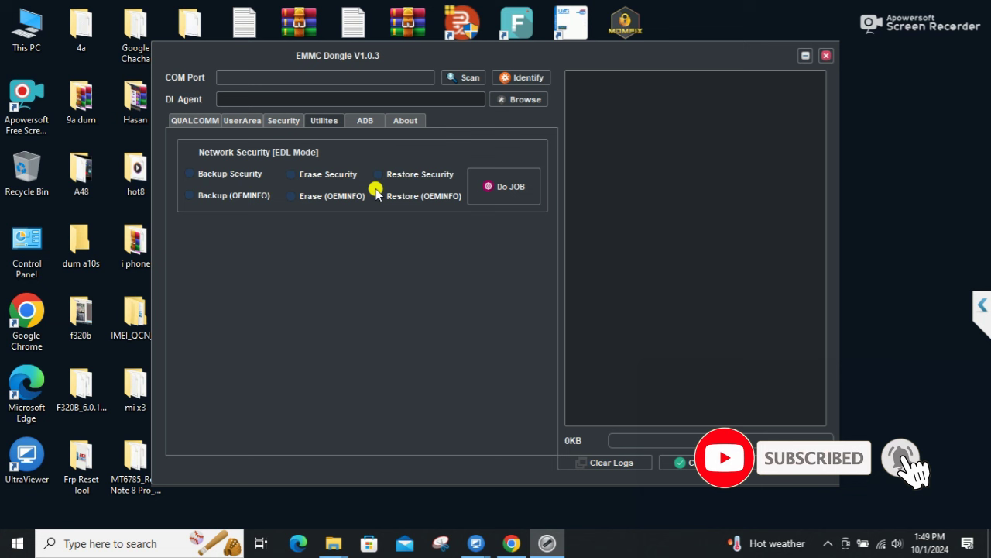
{"action": "left_click", "coordinate": [363, 122]}
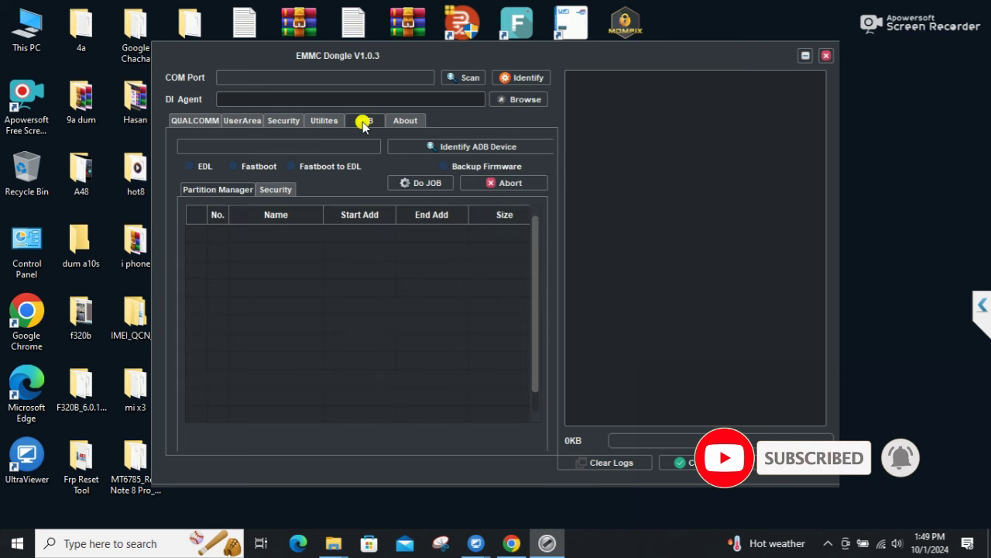
{"action": "left_click", "coordinate": [398, 121]}
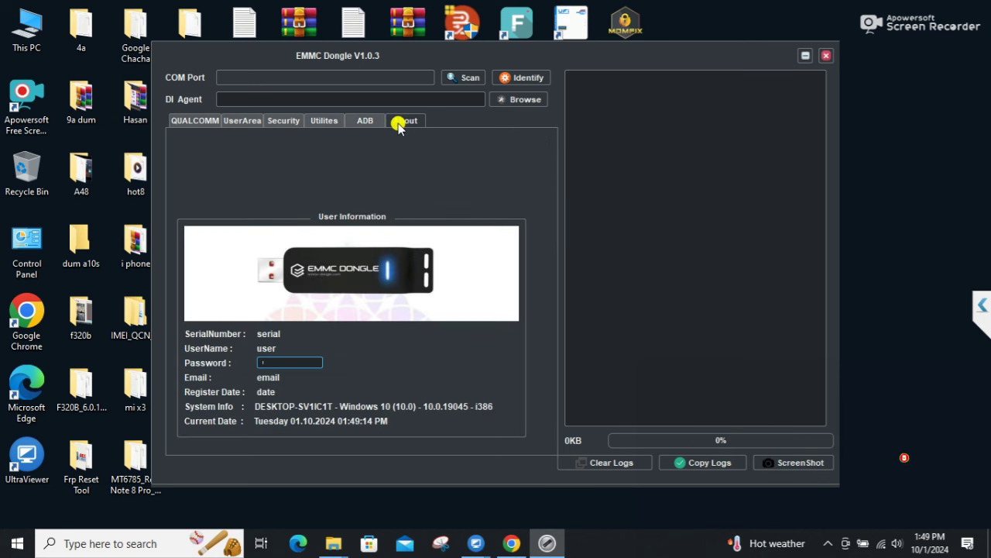
Step: Try the Qualcomm Flash firmware and READ FIRMWARE operations with the UPDATE.APP type and check their log output
{"action": "left_click", "coordinate": [193, 121]}
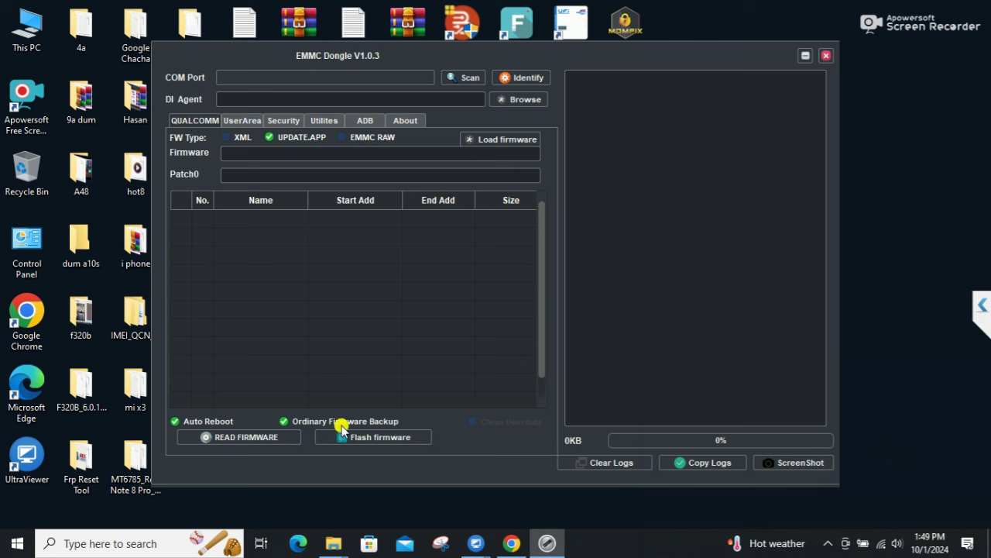
{"action": "left_click", "coordinate": [381, 437]}
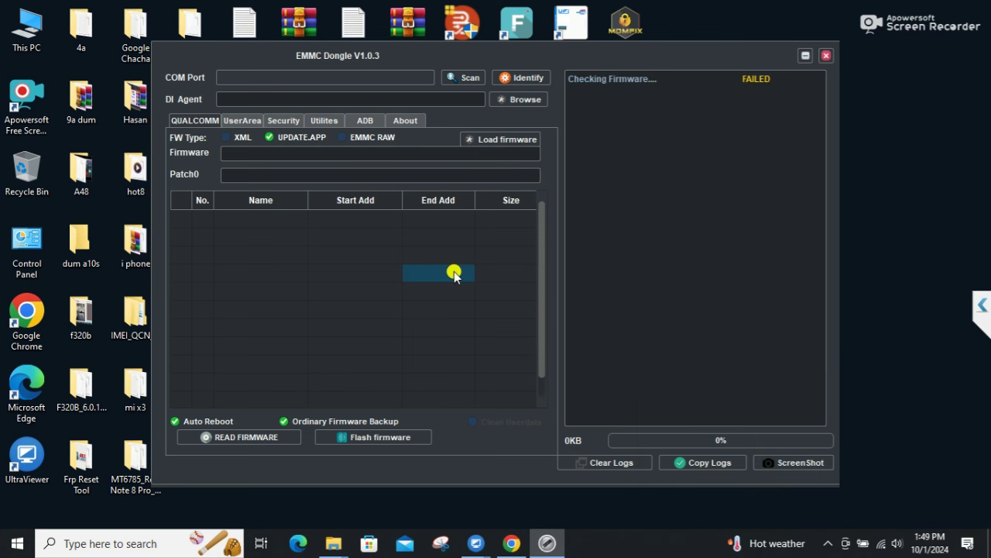
{"action": "left_click_drag", "start_coordinate": [773, 79], "coordinate": [743, 79]}
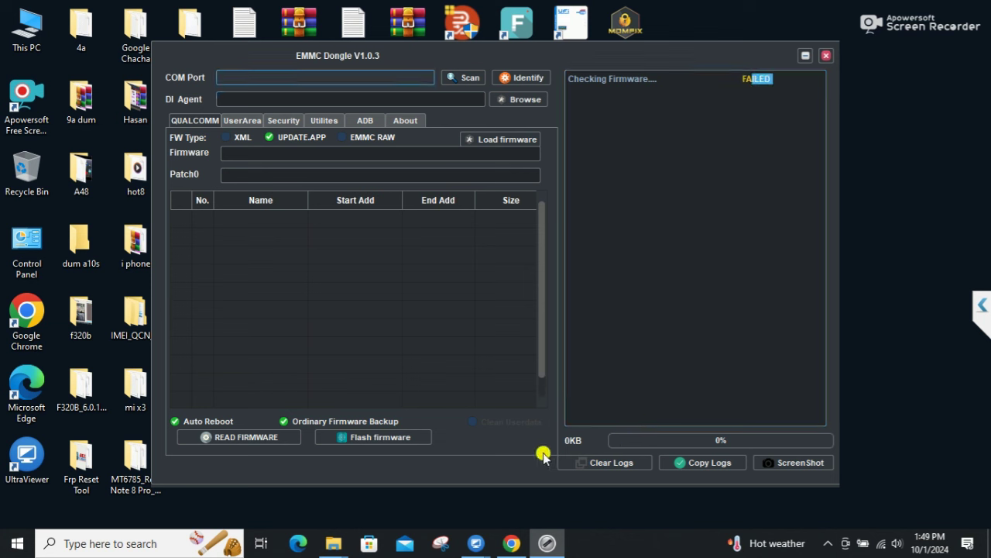
{"action": "left_click", "coordinate": [240, 436]}
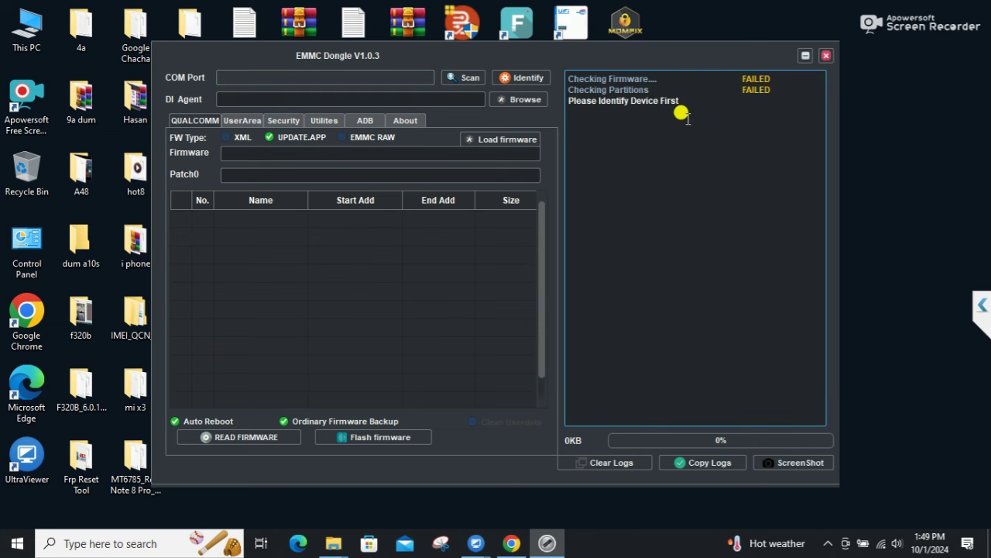
Step: Reposition the EMMC Dongle window on the desktop and review the UserArea and QUALCOMM functions
{"action": "left_click_drag", "start_coordinate": [184, 81], "coordinate": [239, 79]}
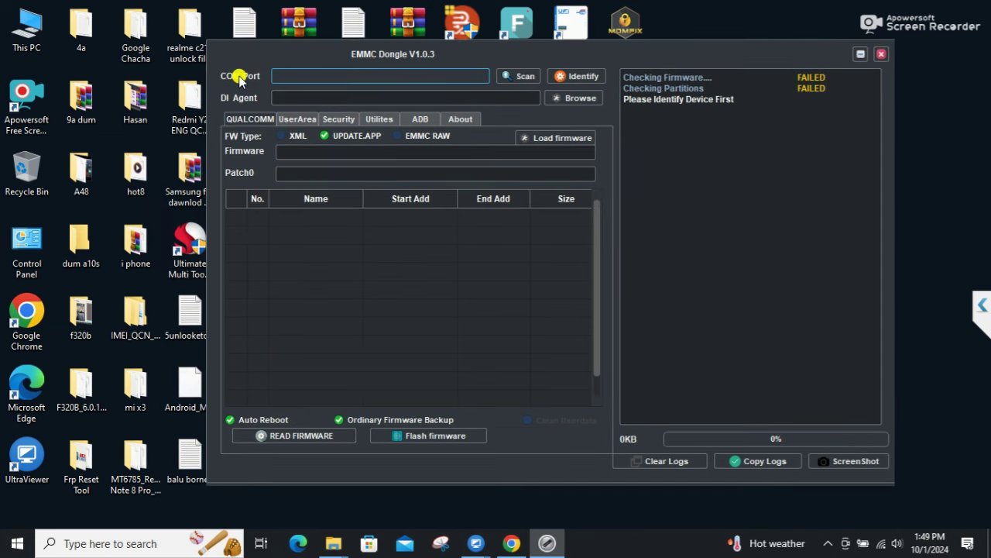
{"action": "left_click_drag", "start_coordinate": [341, 73], "coordinate": [343, 78]}
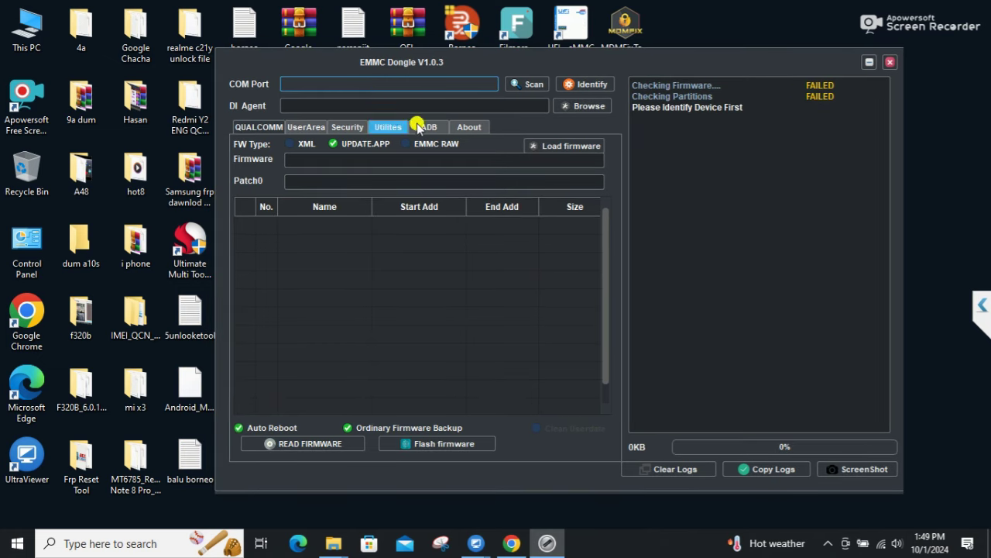
{"action": "left_click", "coordinate": [319, 128]}
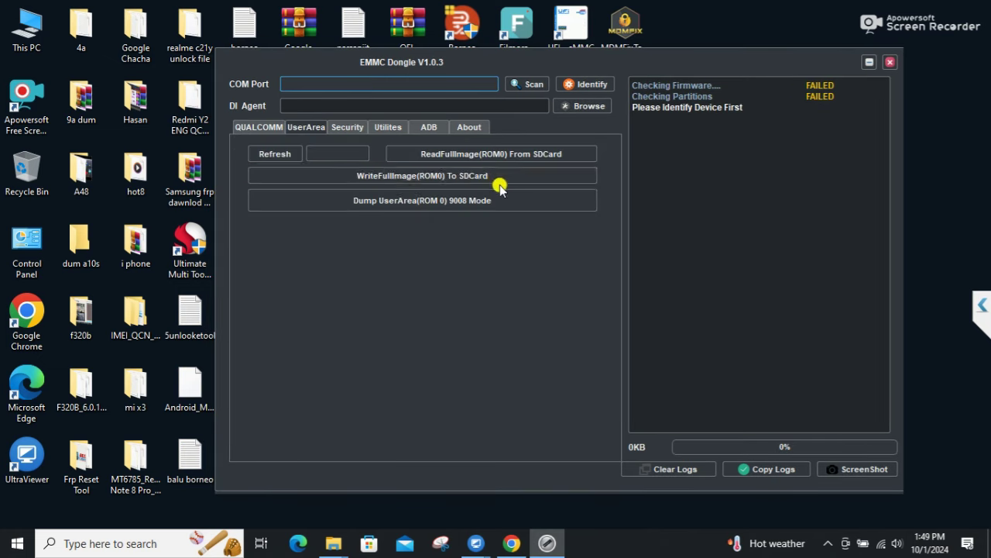
{"action": "left_click", "coordinate": [260, 127]}
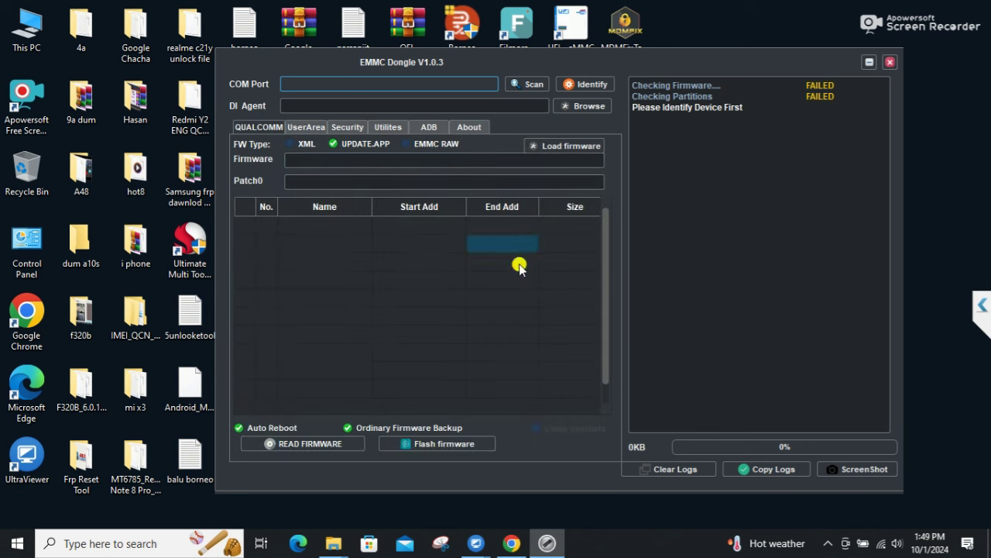